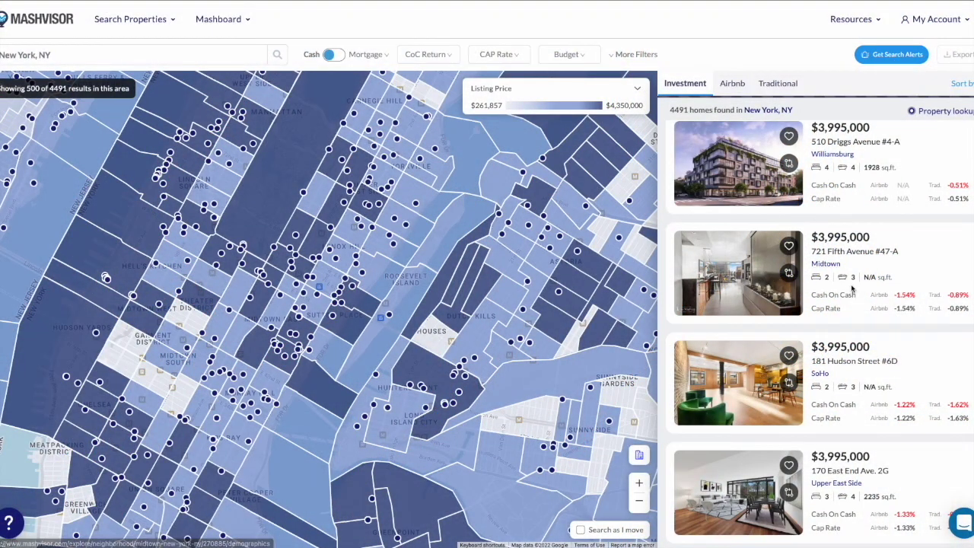
scroll(851, 285, "down", 3)
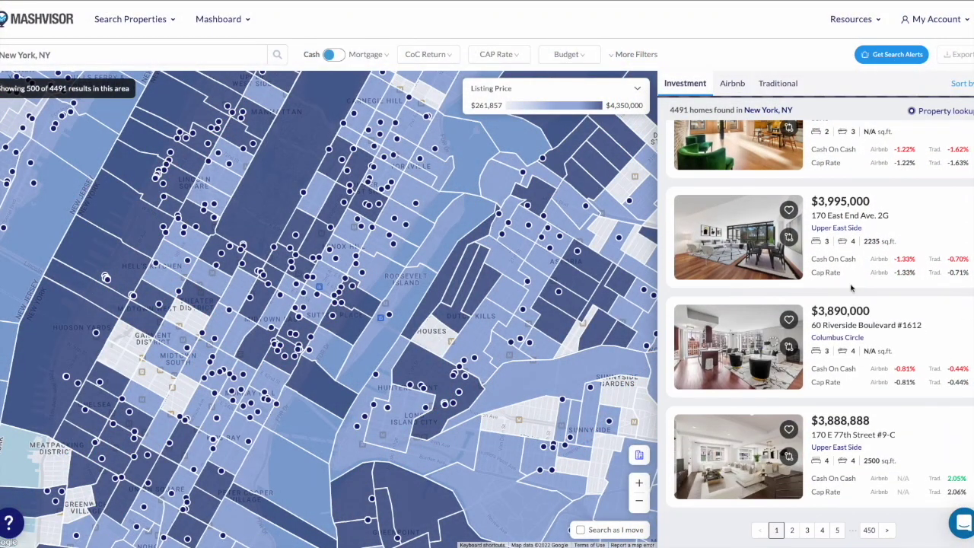
mouse_move(336, 257)
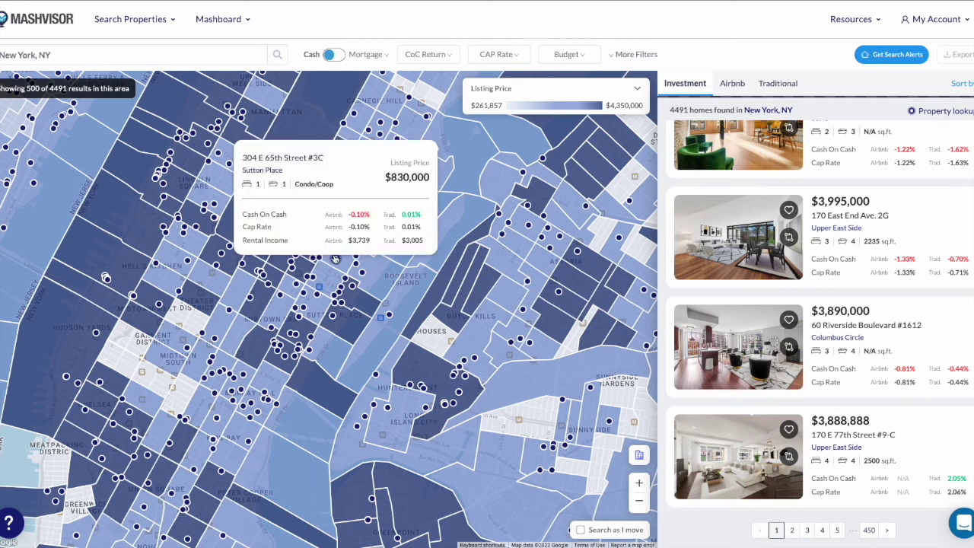
mouse_move(334, 296)
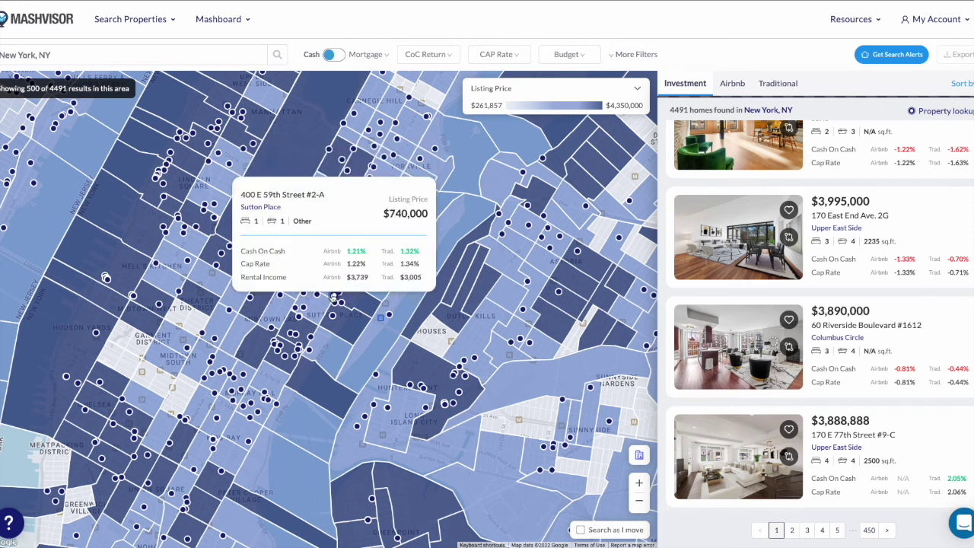
mouse_move(250, 299)
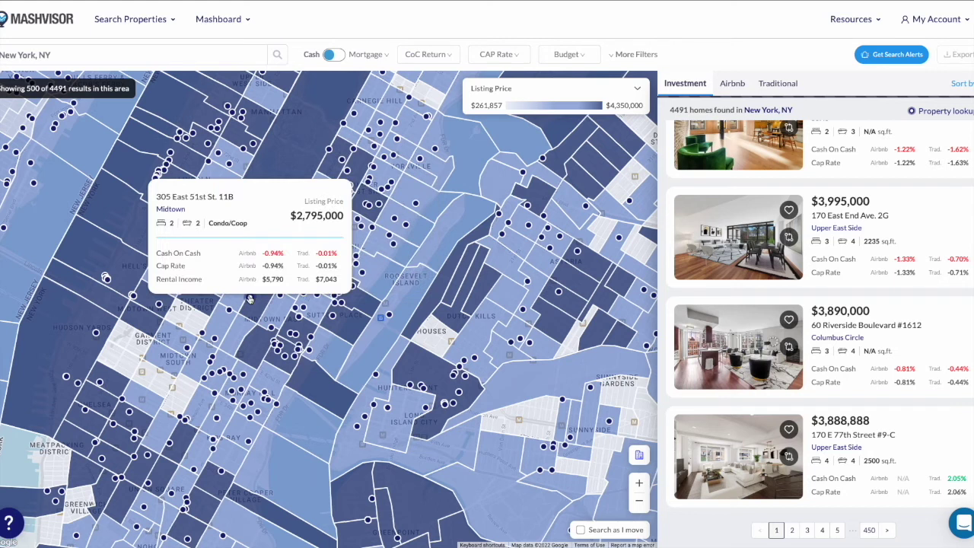
mouse_move(251, 144)
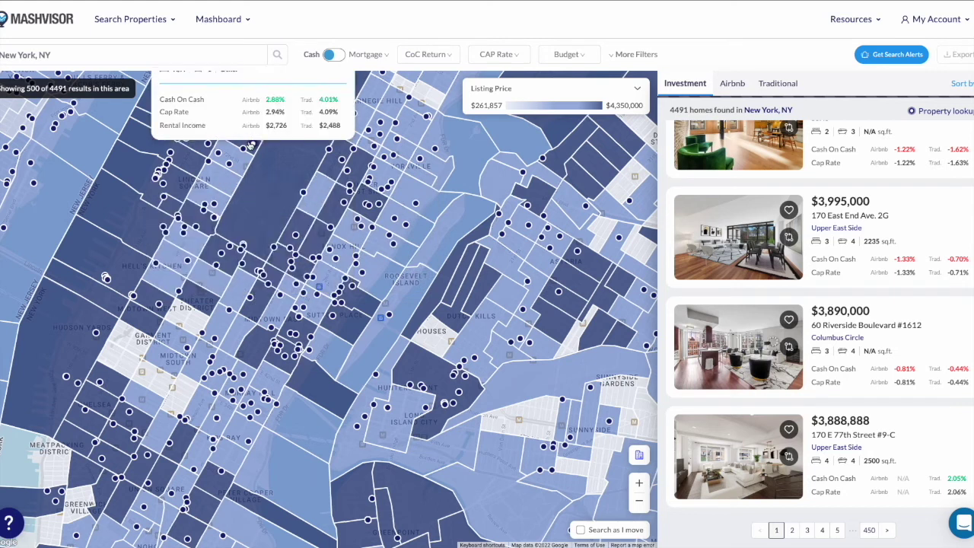
mouse_move(205, 211)
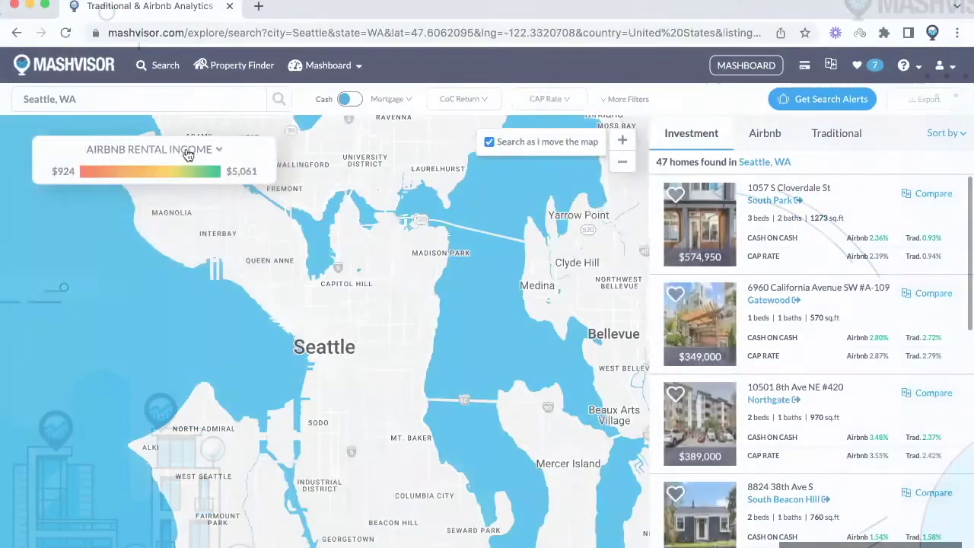
- Switch the heat map to Airbnb Rental Income ($924–$5,061), then select the location search text
left_click(188, 153)
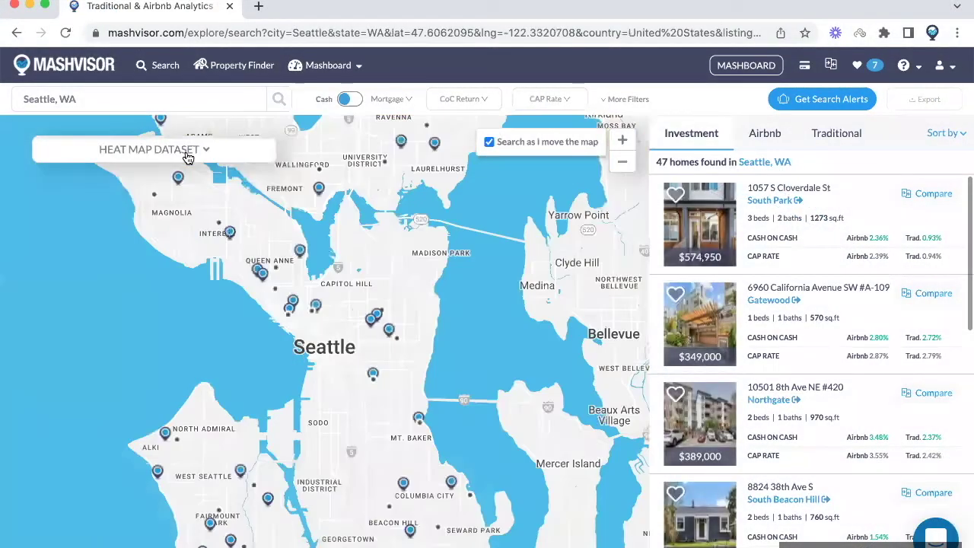
left_click(188, 151)
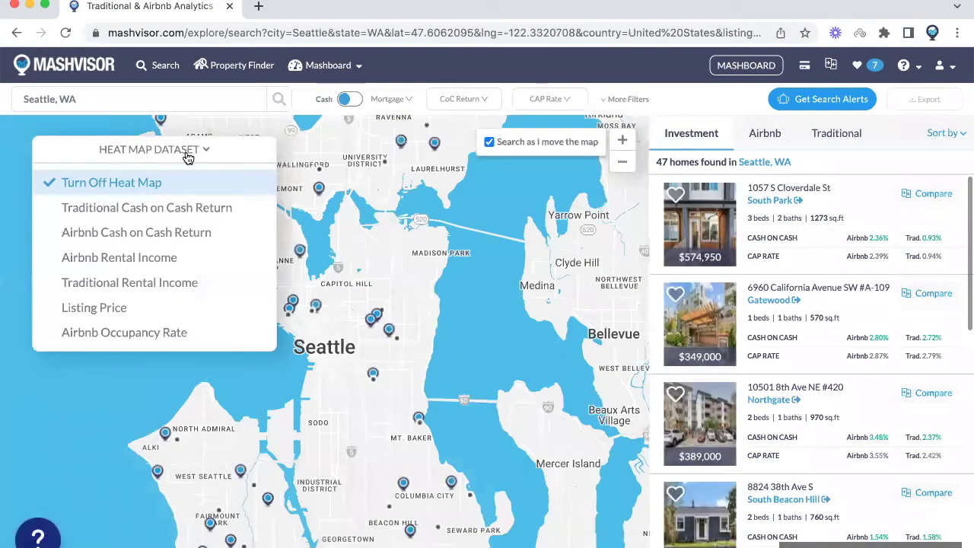
left_click(175, 260)
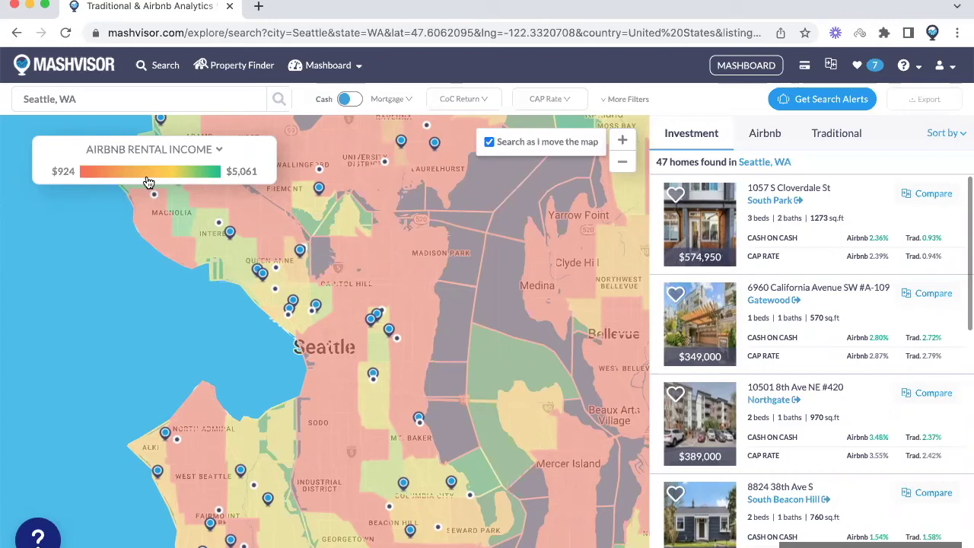
triple_click(124, 102)
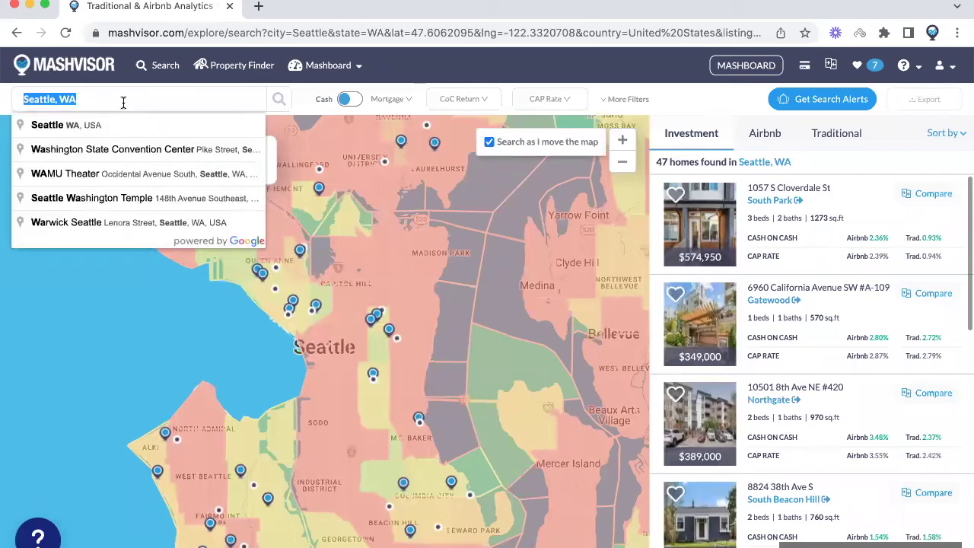
left_click(703, 410)
triple_click(772, 314)
scroll(701, 326, "down", 3)
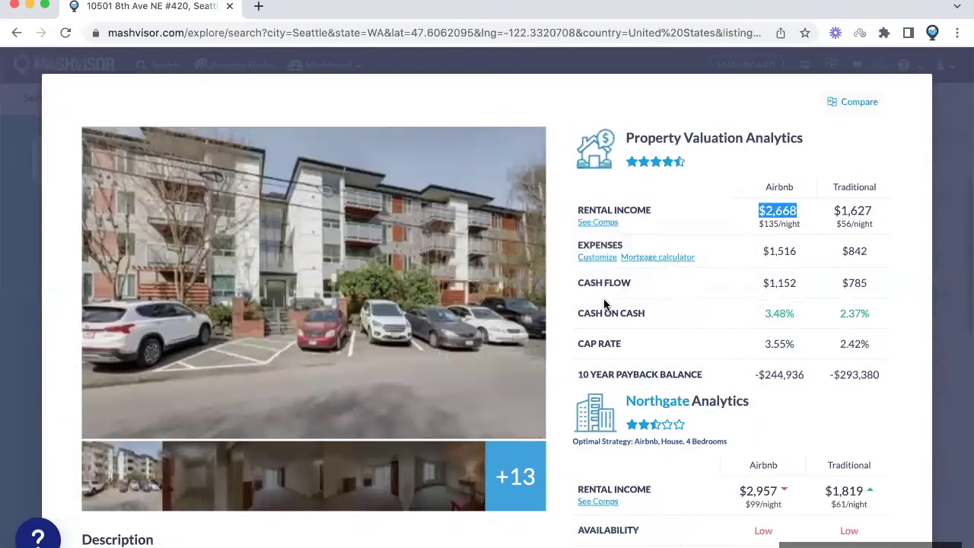
scroll(603, 303, "down", 15)
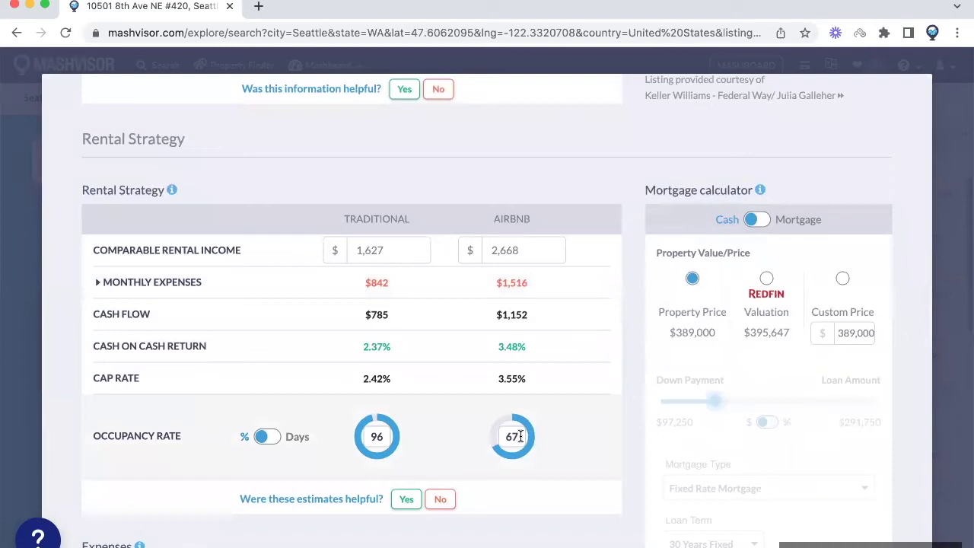
left_click(210, 281)
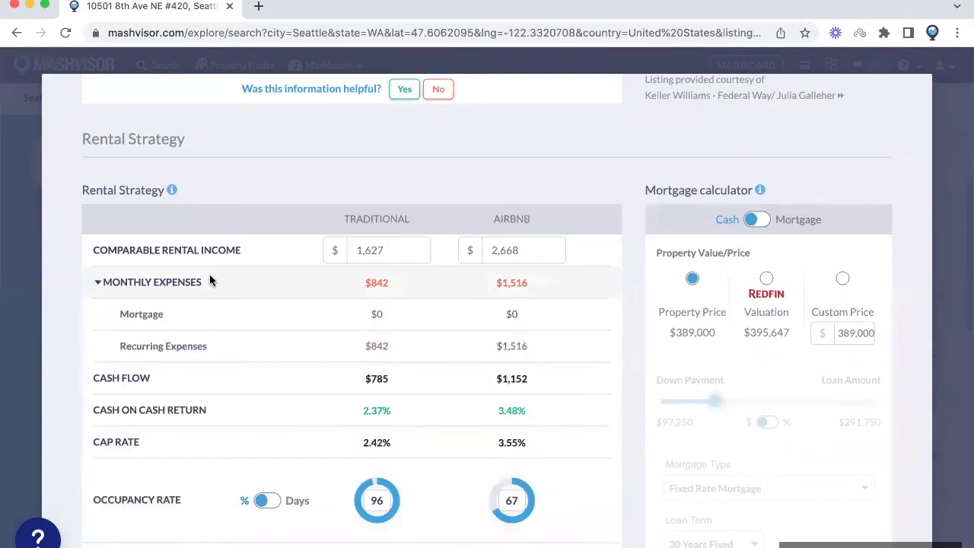
scroll(368, 282, "up", 6)
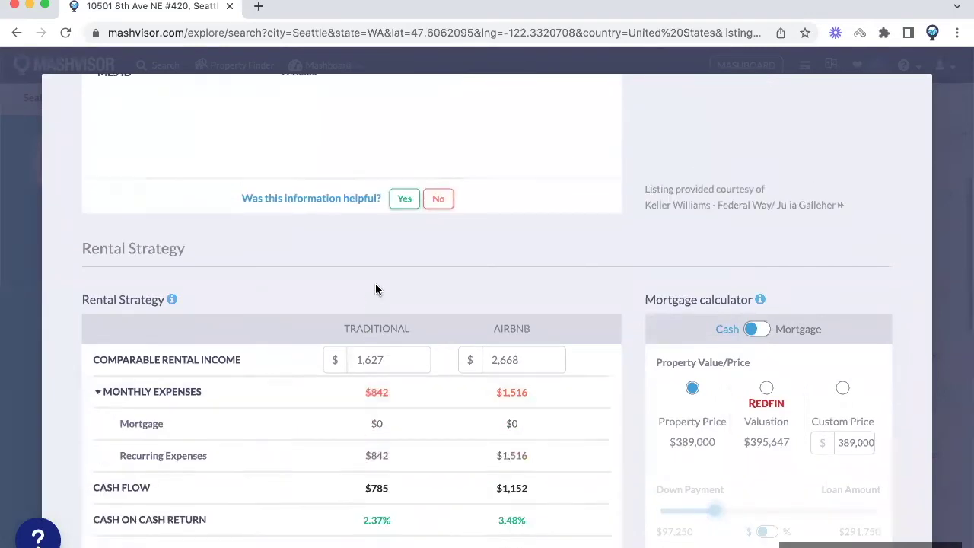
scroll(376, 286, "up", 6)
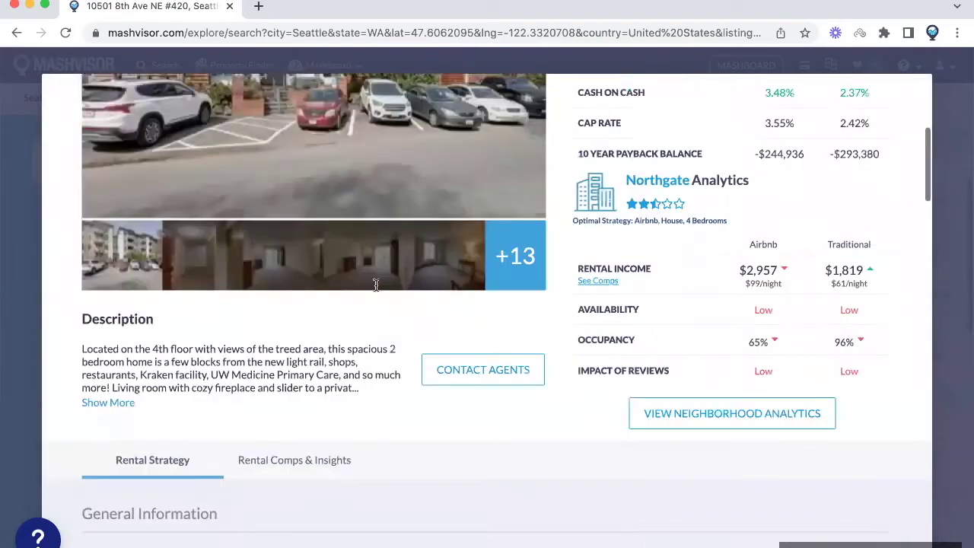
scroll(896, 125, "up", 2)
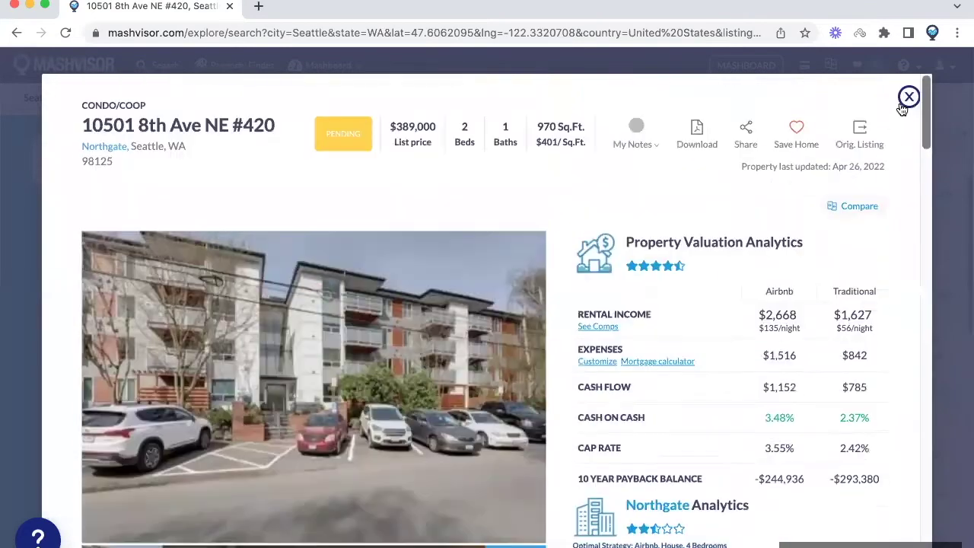
key("Escape")
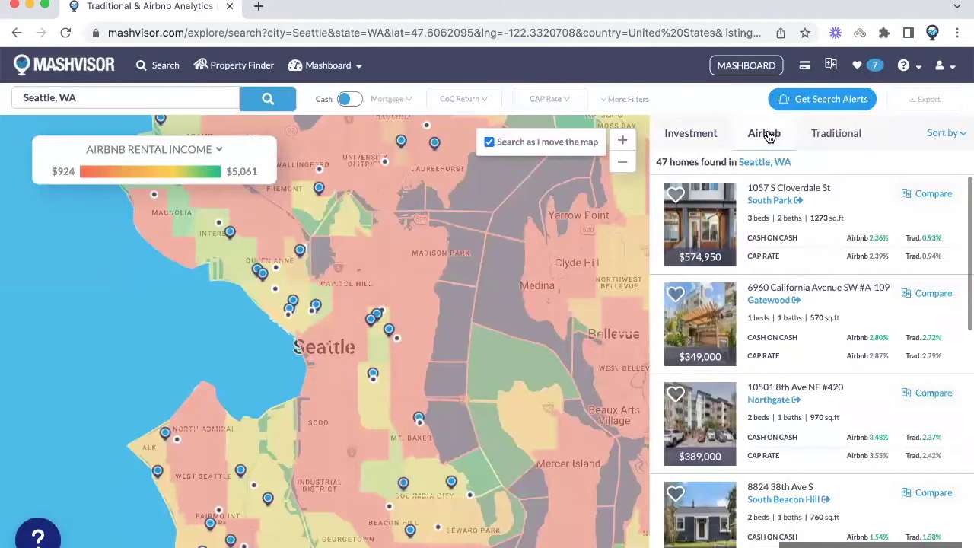
- List Airbnb rentals, narrow the search to West Queen Anne, and export those listings
left_click(767, 135)
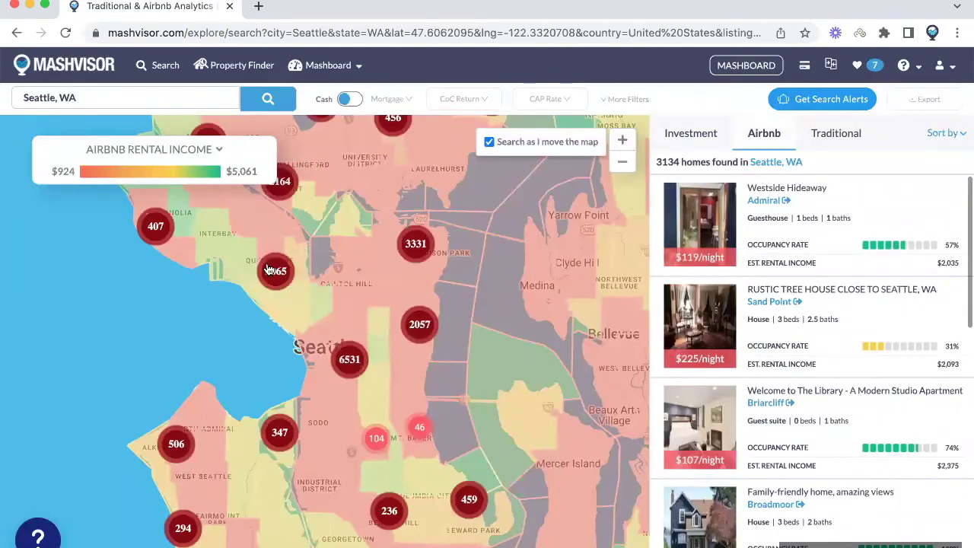
scroll(268, 270, "up", 3)
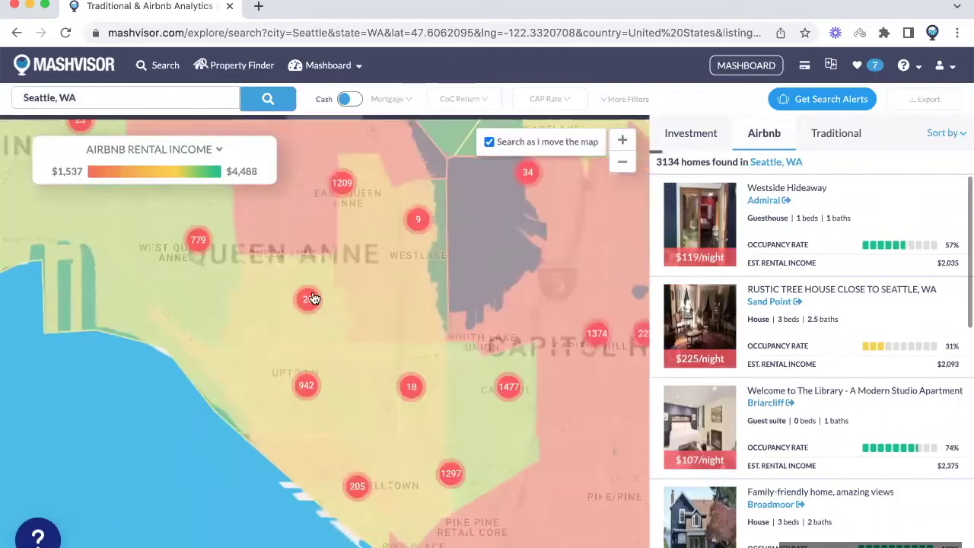
left_click(195, 242)
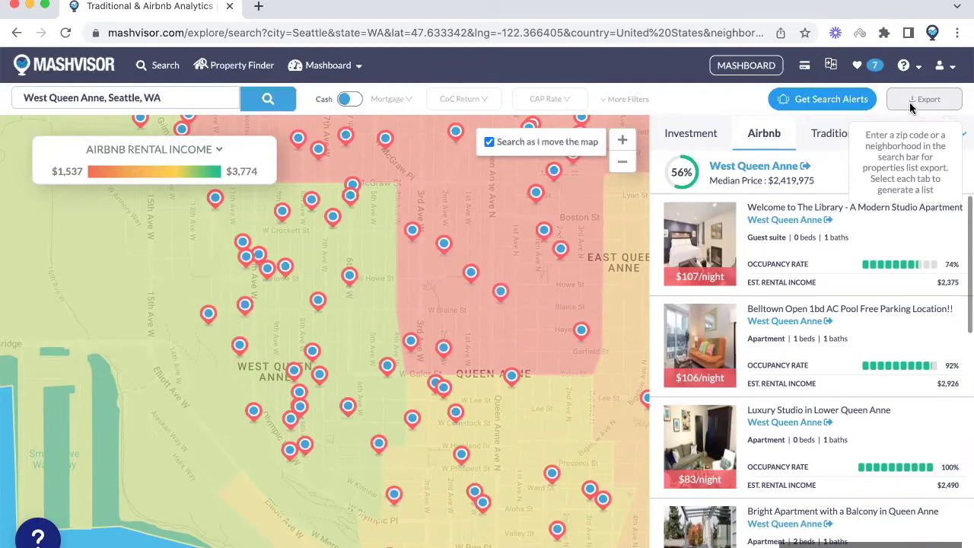
left_click(924, 99)
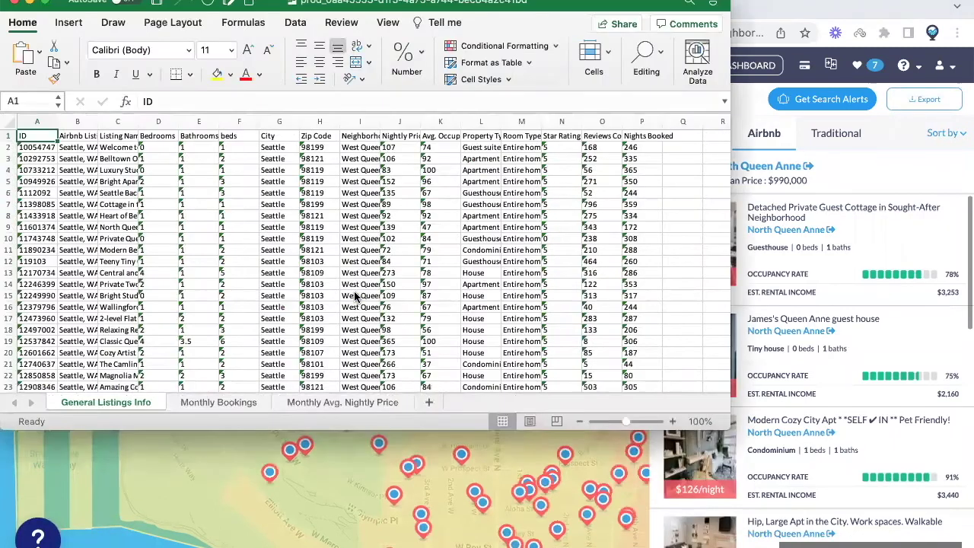
- Inspect the listing columns, widening Nightly Price and fitting column K to Avg. Occupancy %
left_click(479, 122)
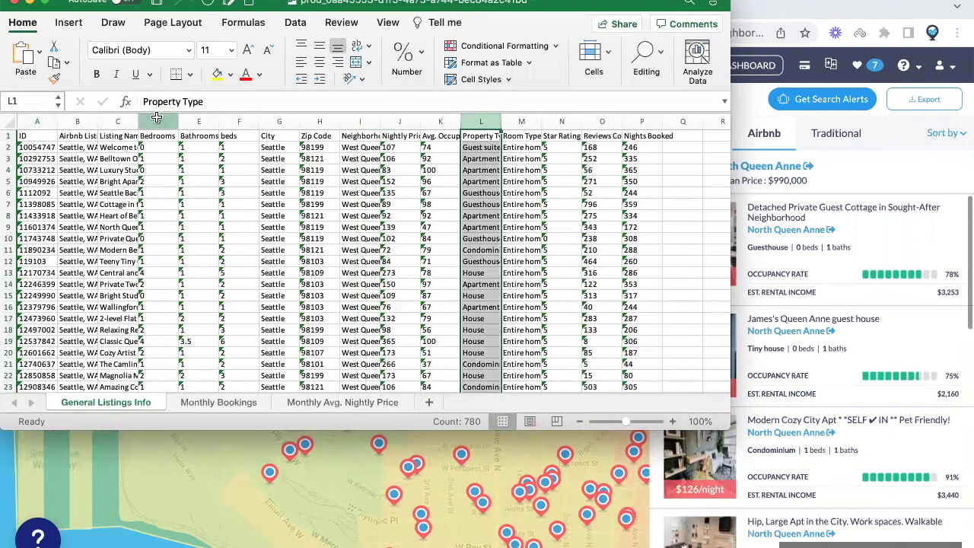
left_click(156, 121)
left_click(198, 121)
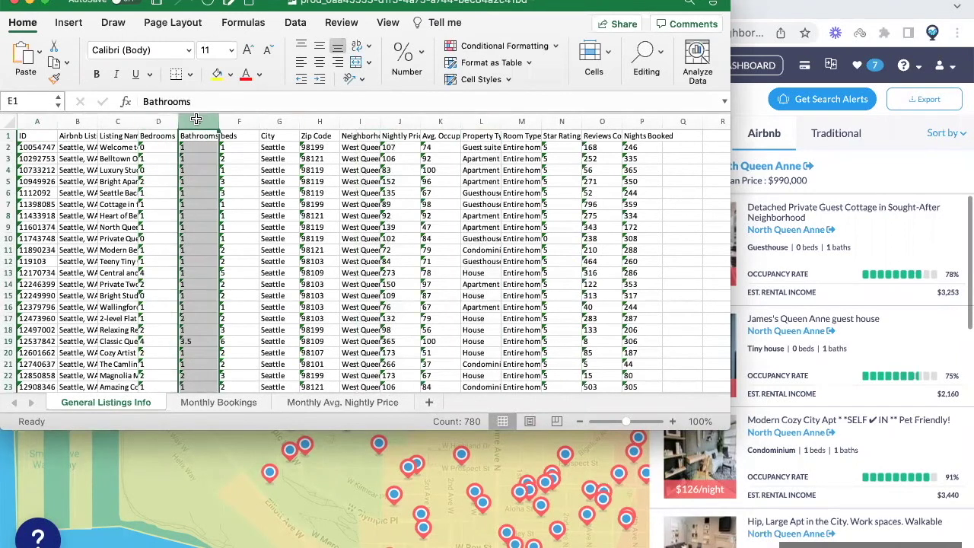
left_click(121, 122)
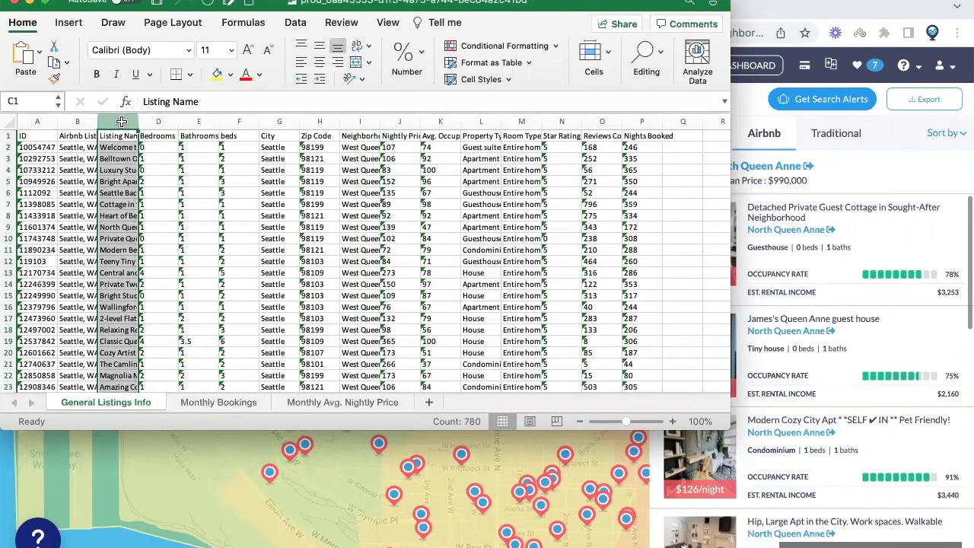
left_click(399, 121)
left_click_drag(419, 122, 429, 122)
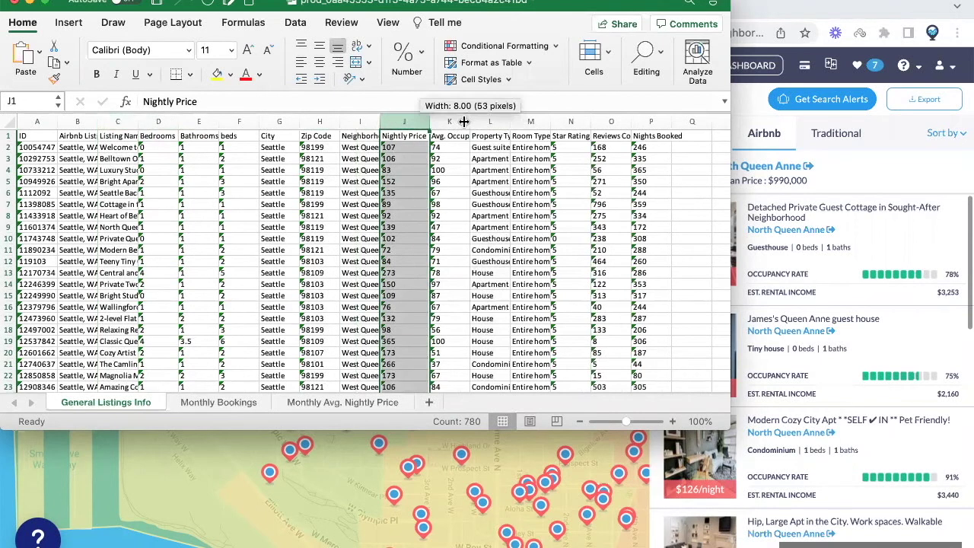
double_click(467, 121)
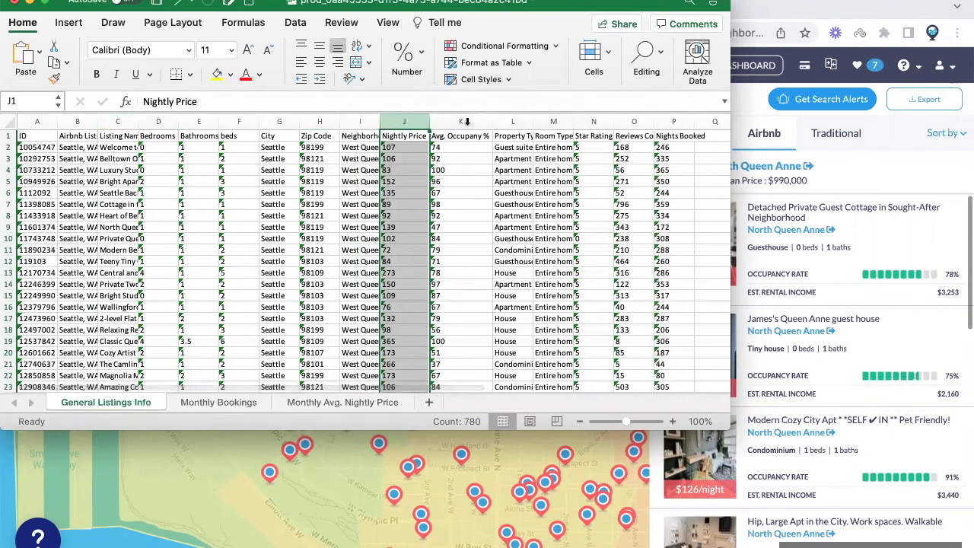
left_click(466, 122)
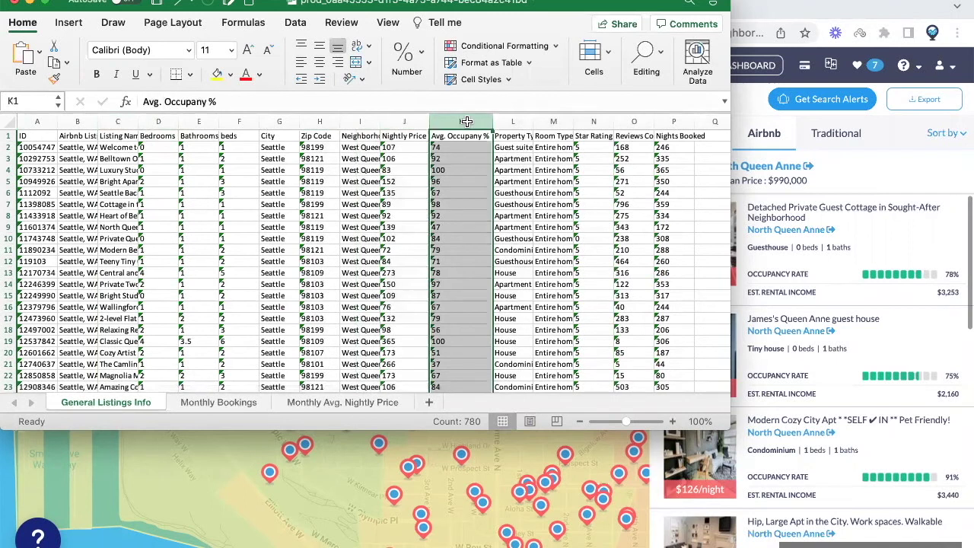
- Review the Monthly Bookings and Monthly Avg. Nightly Price sheets, then return to Mashvisor
left_click(222, 400)
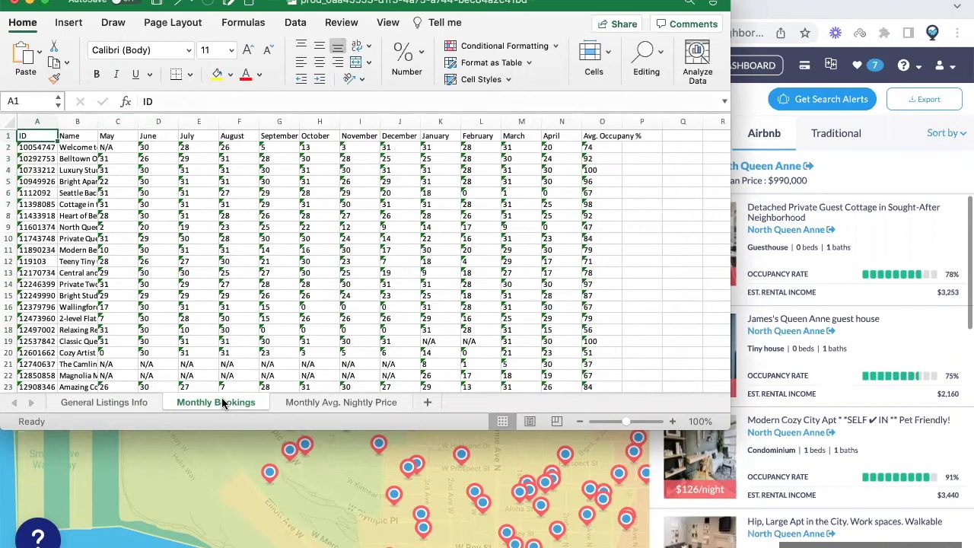
left_click(278, 403)
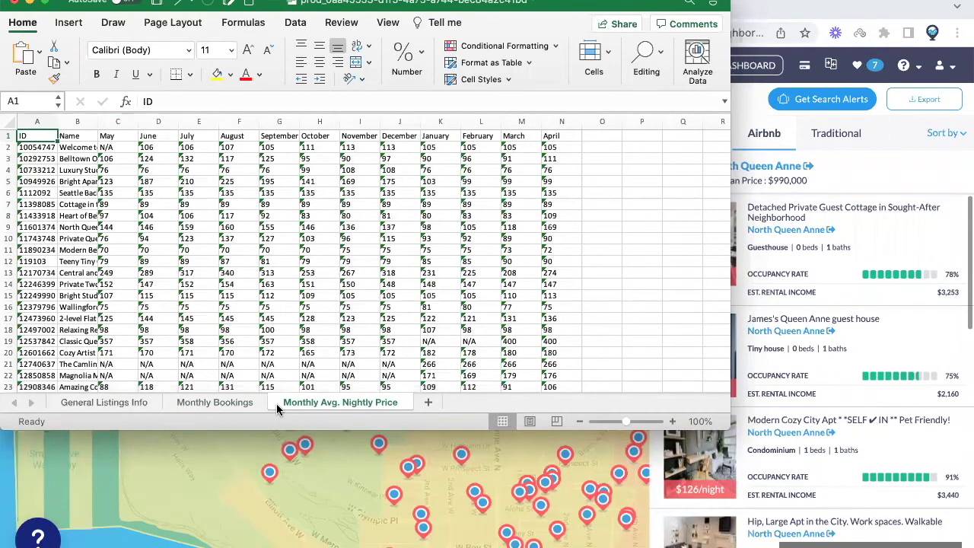
left_click(341, 453)
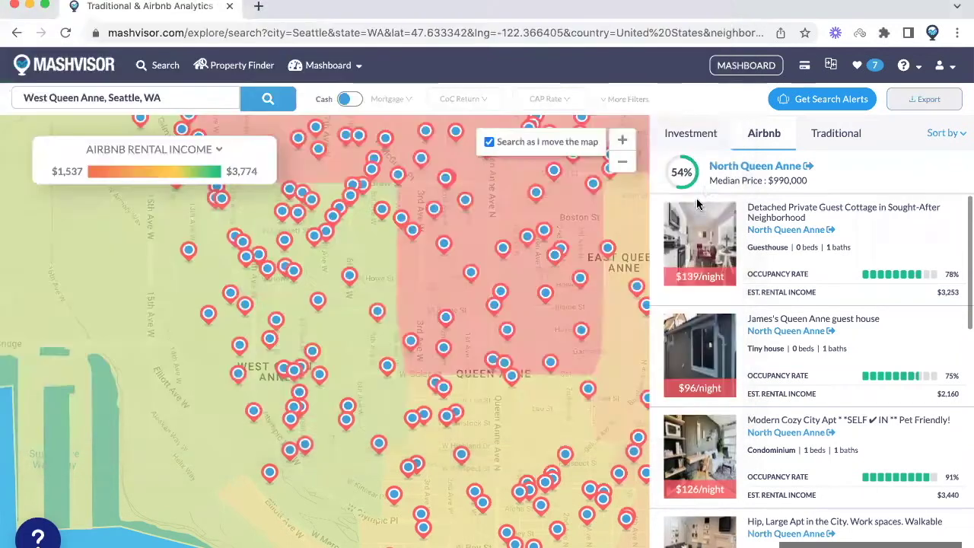
- Open the North Queen Anne page and inspect its Rent Analysis property-type and rental-size charts
left_click(726, 173)
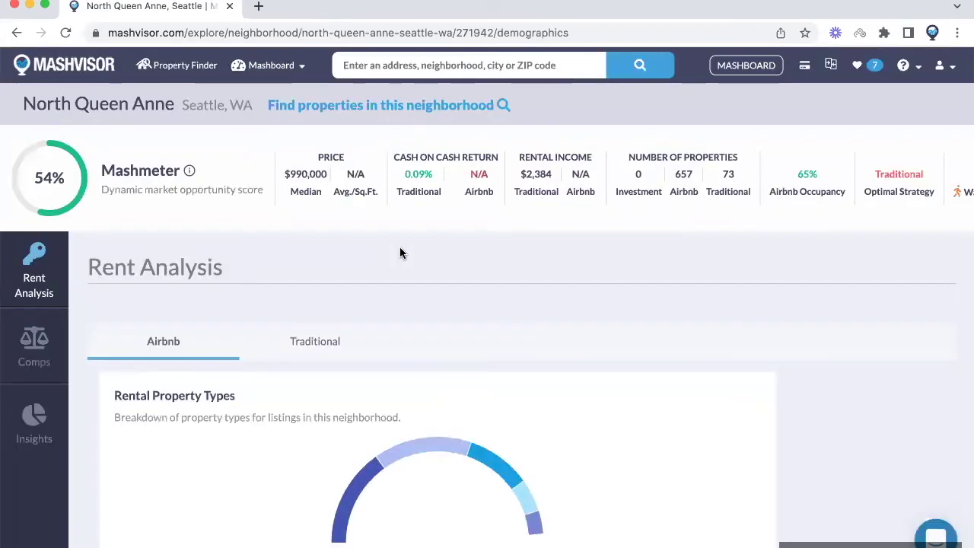
scroll(400, 252, "down", 3)
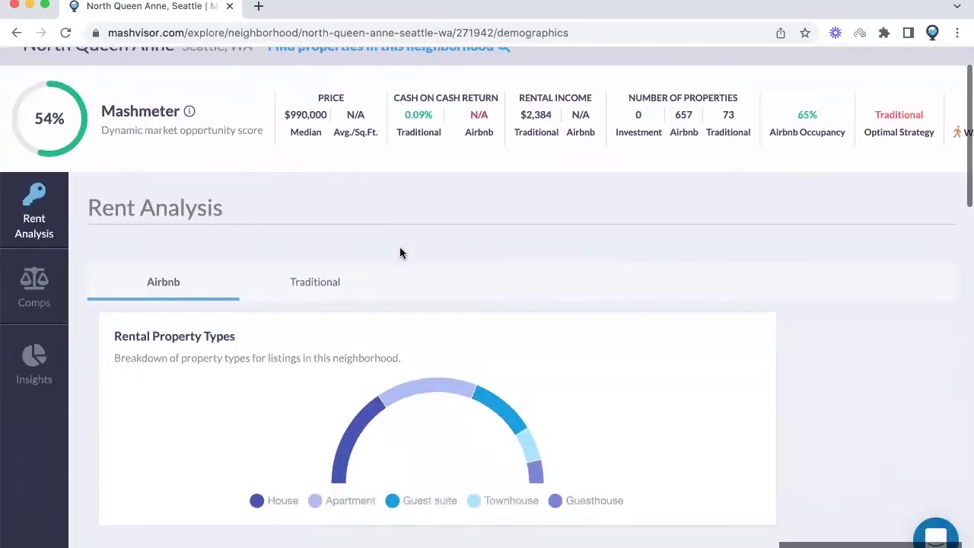
scroll(400, 253, "down", 1)
mouse_move(409, 252)
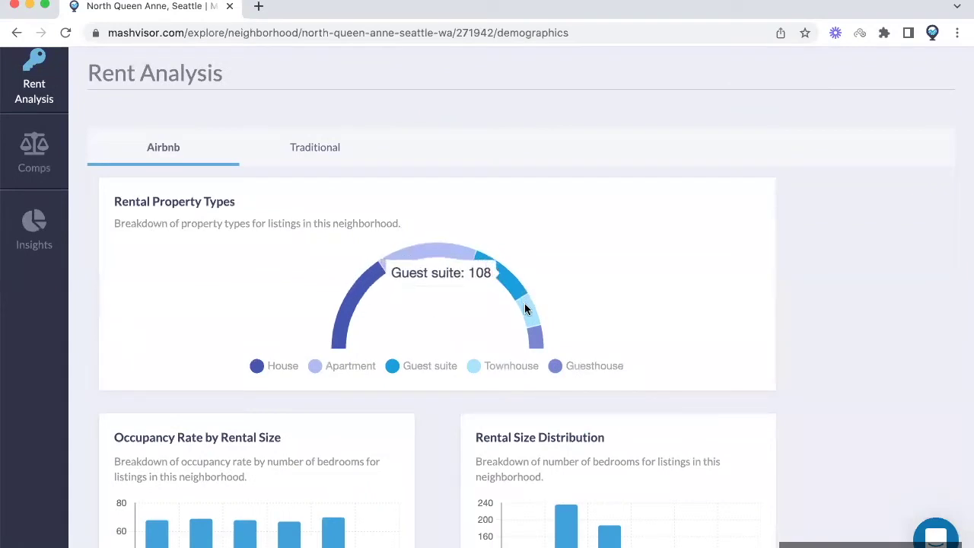
mouse_move(532, 335)
scroll(531, 337, "down", 4)
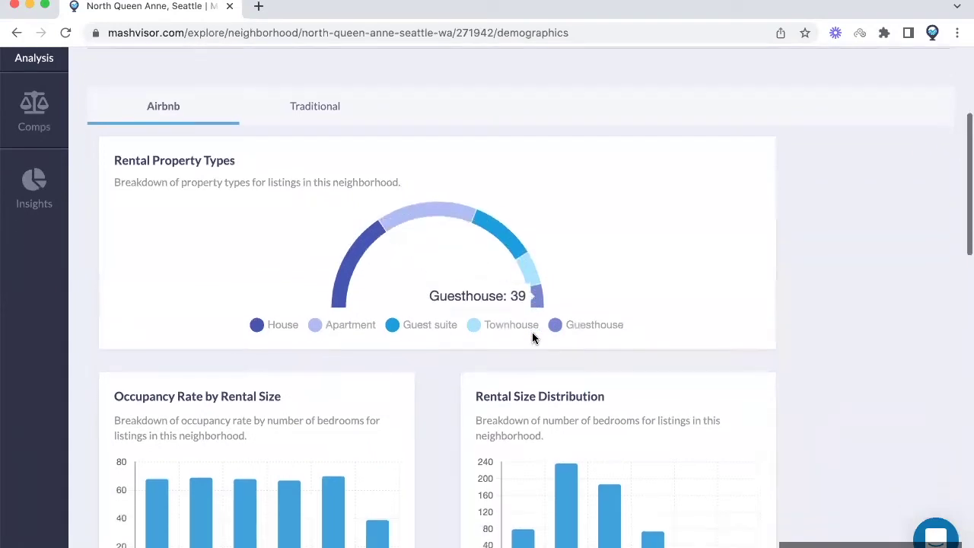
mouse_move(288, 408)
mouse_move(251, 408)
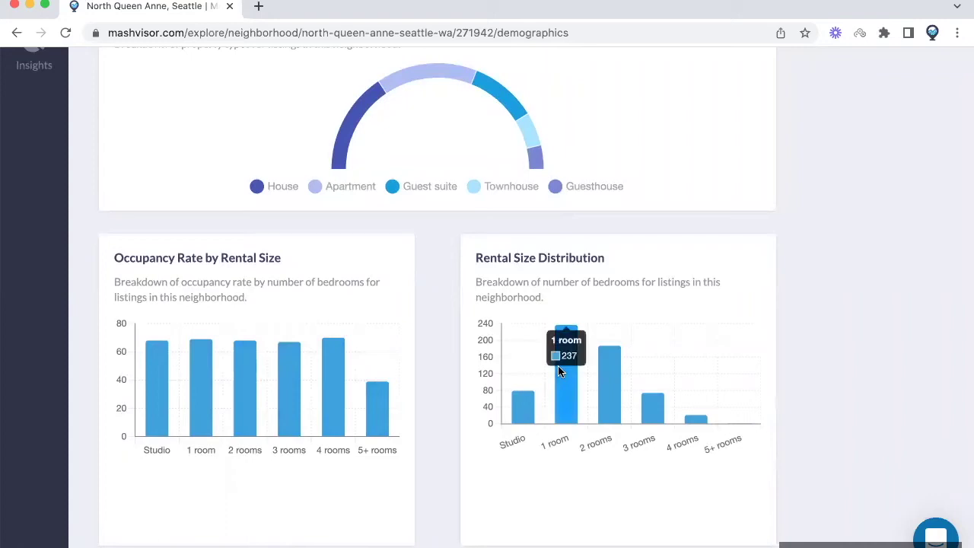
mouse_move(609, 363)
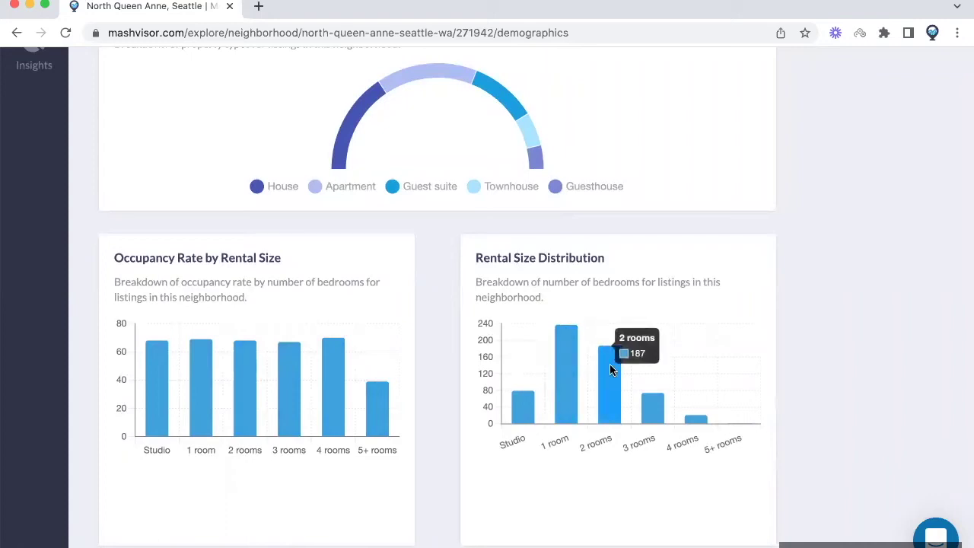
scroll(610, 366, "down", 4)
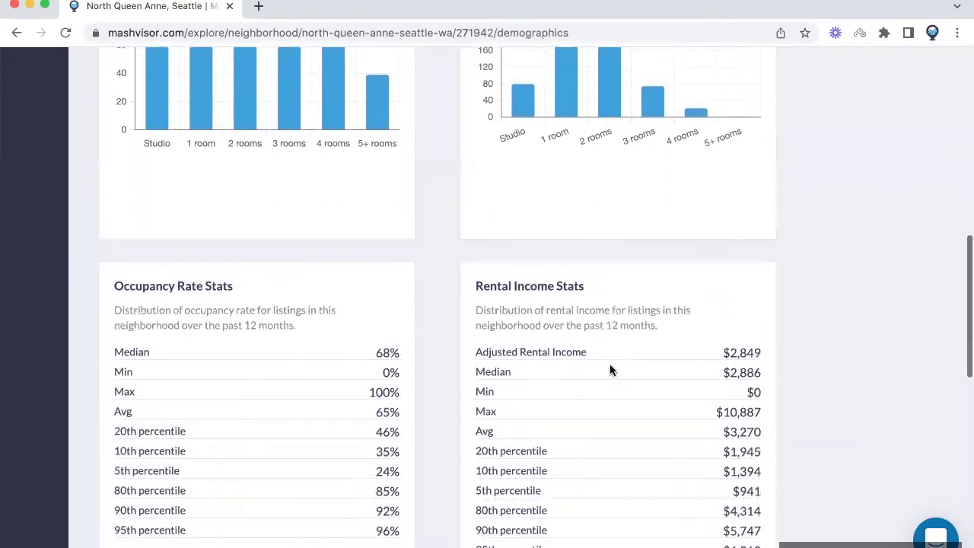
scroll(609, 370, "down", 2)
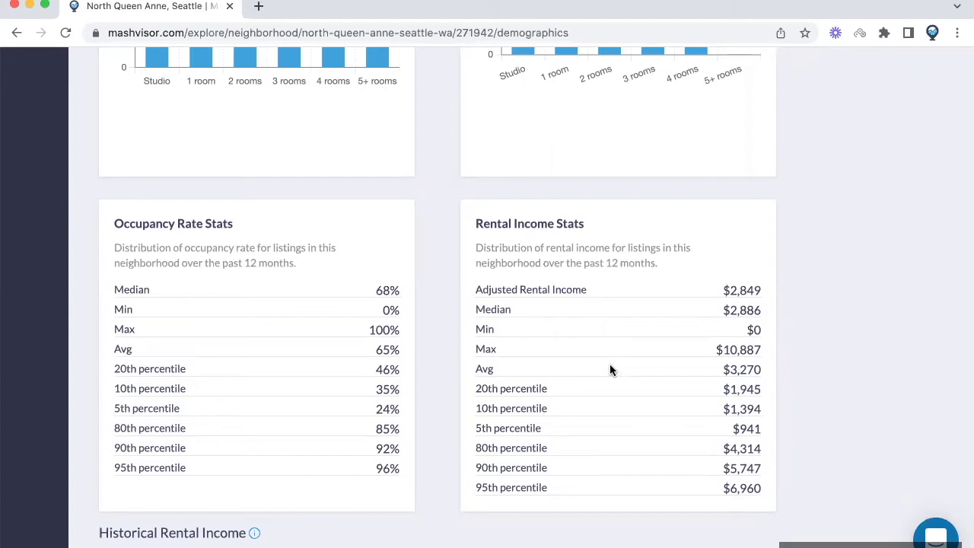
scroll(610, 369, "down", 5)
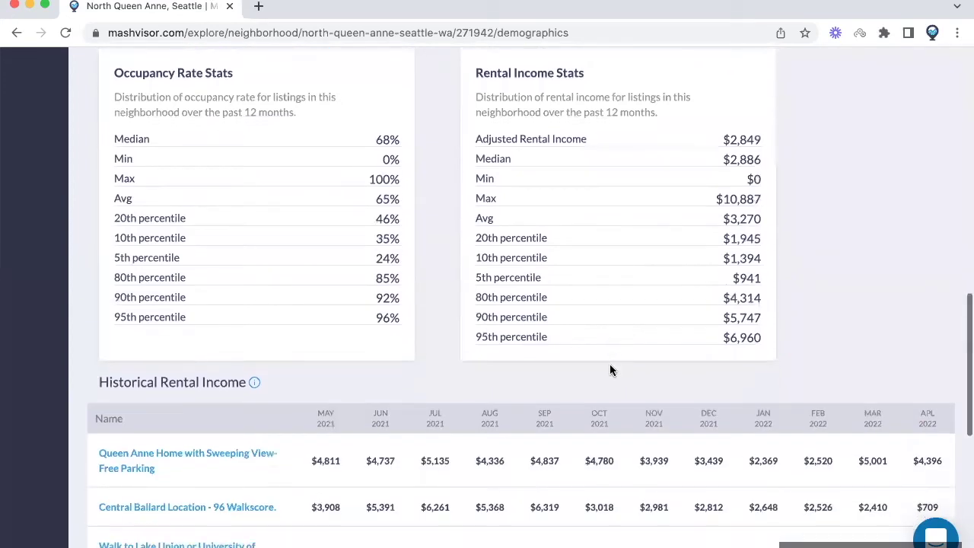
scroll(610, 369, "down", 3)
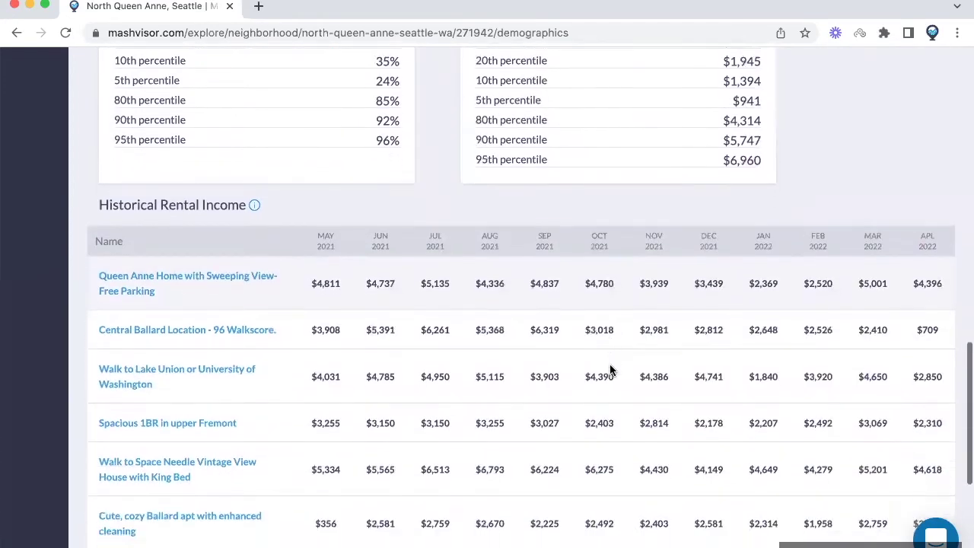
scroll(611, 369, "down", 4)
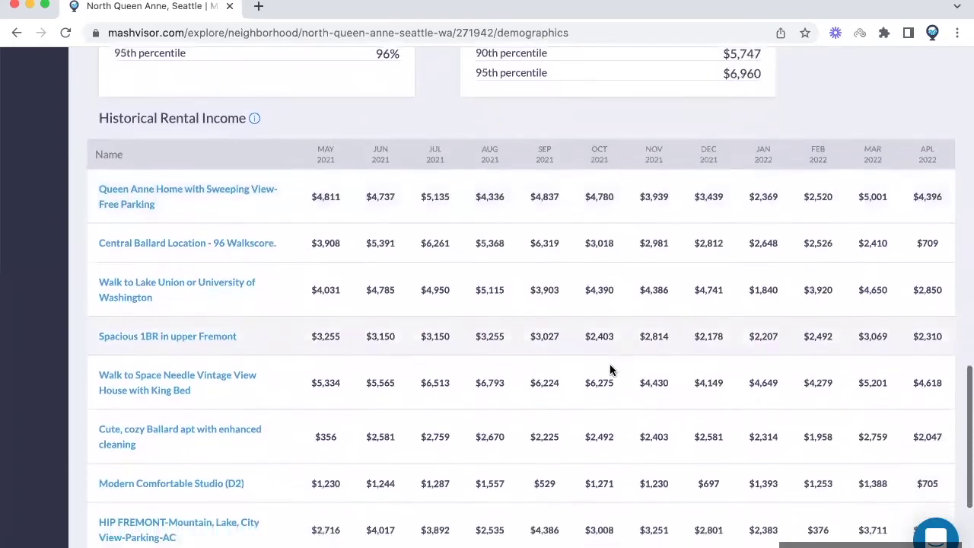
scroll(610, 370, "down", 7)
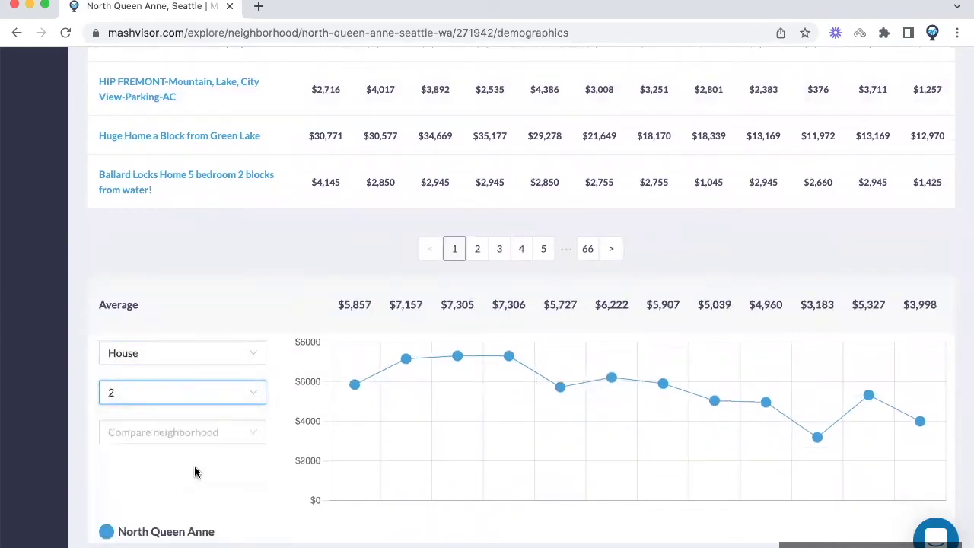
scroll(194, 466, "down", 1)
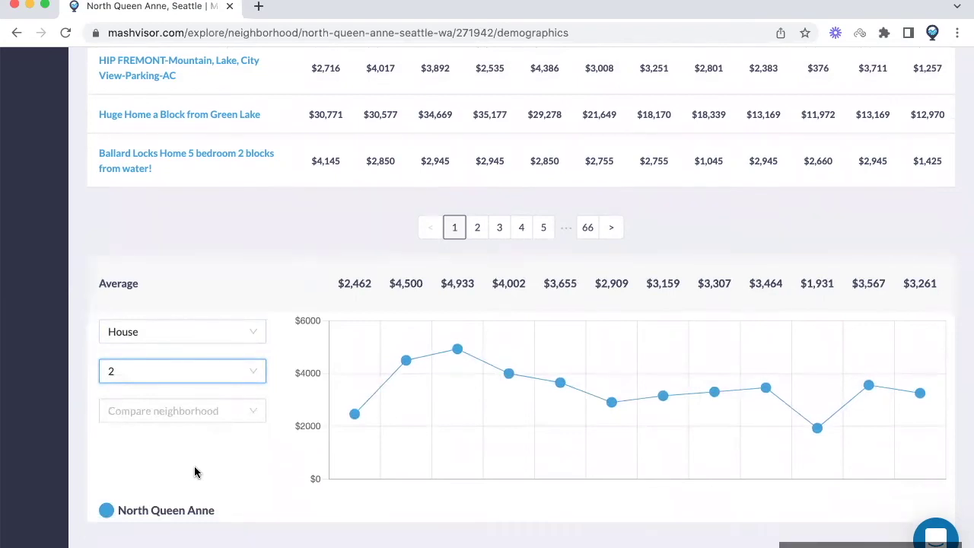
scroll(194, 471, "down", 4)
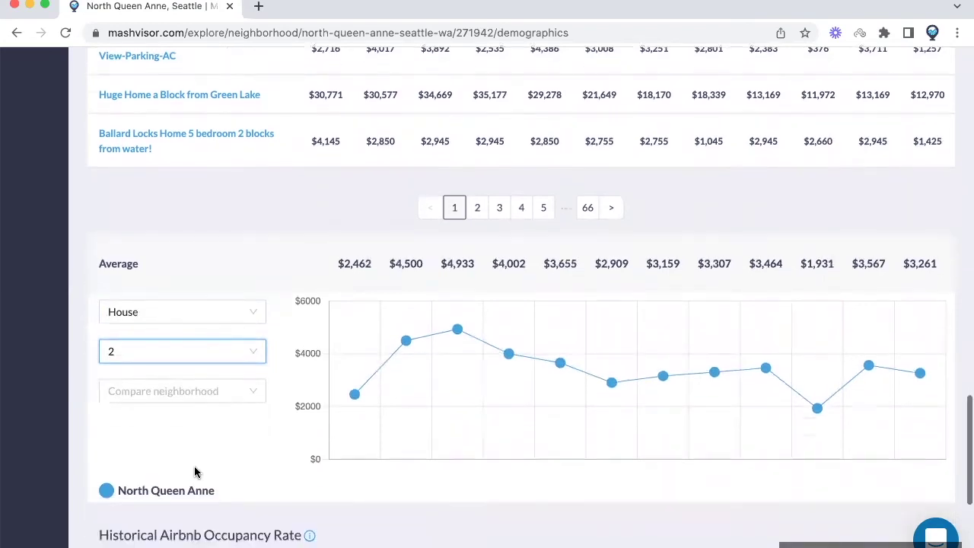
scroll(195, 472, "down", 2)
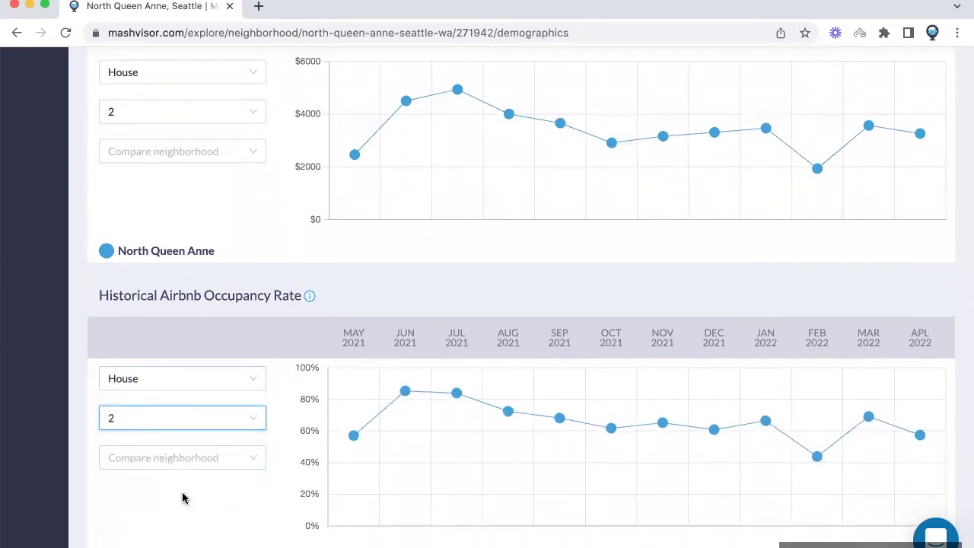
scroll(183, 497, "up", 10)
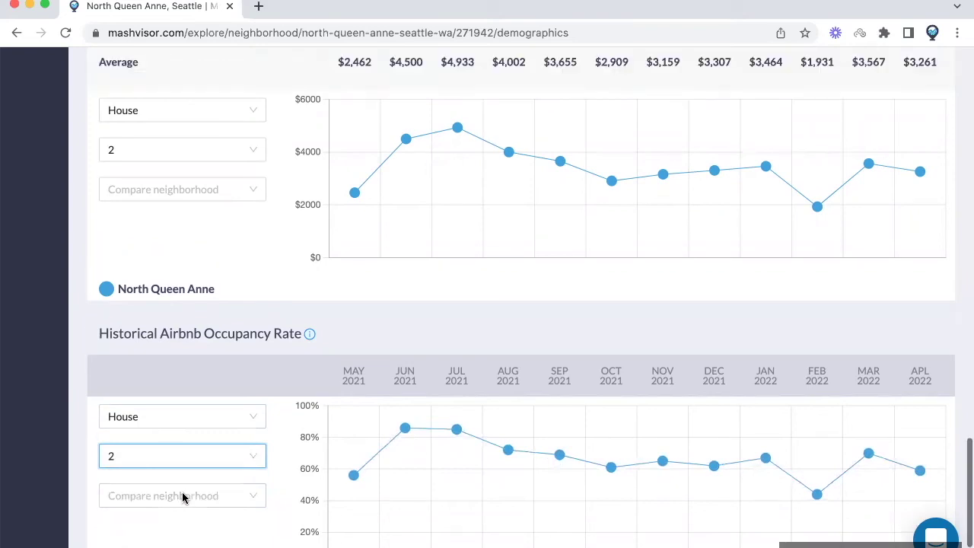
scroll(181, 498, "up", 10)
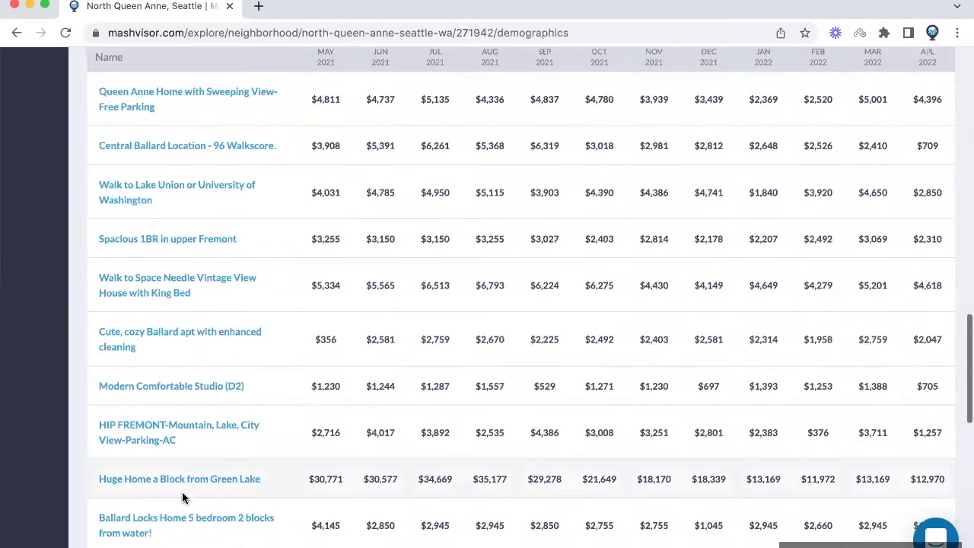
scroll(182, 493, "up", 12)
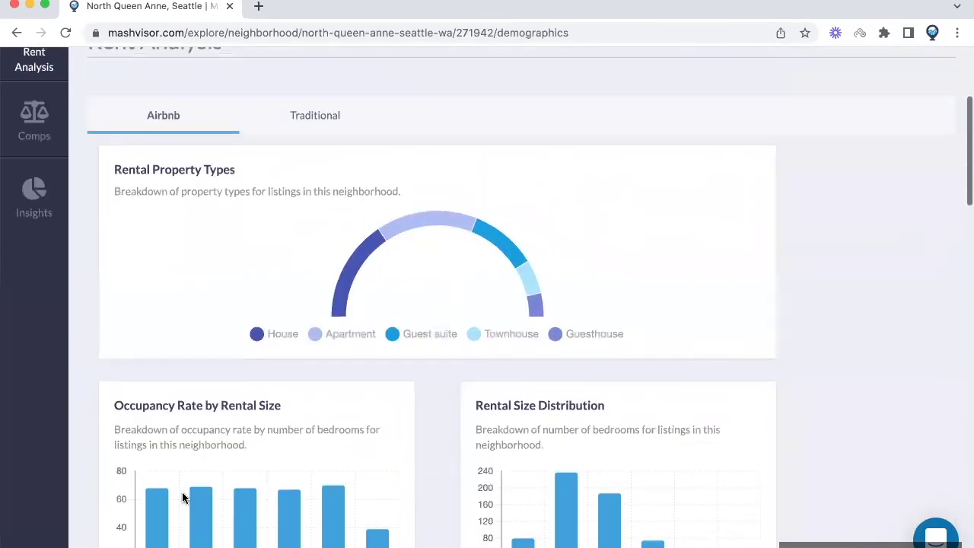
scroll(182, 497, "down", 11)
scroll(185, 498, "down", 1)
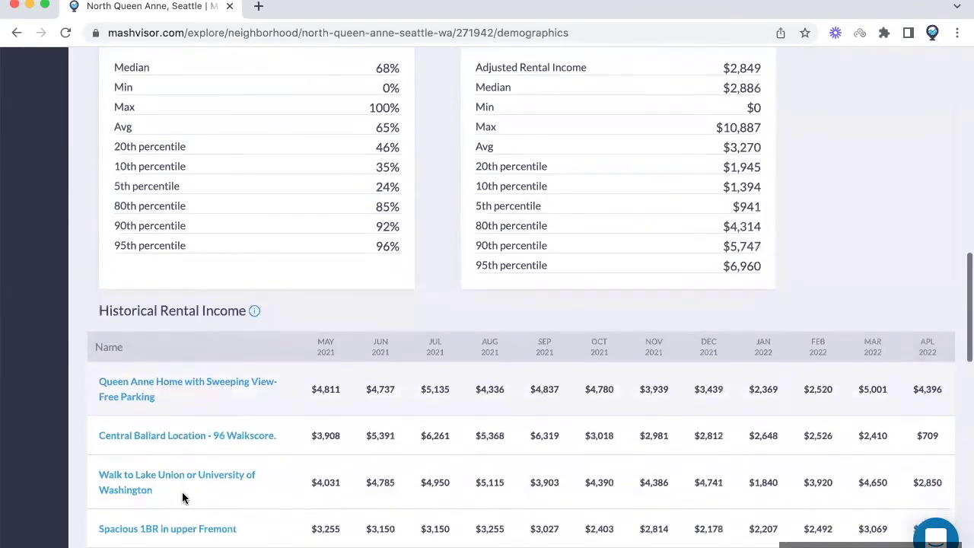
scroll(182, 497, "down", 2)
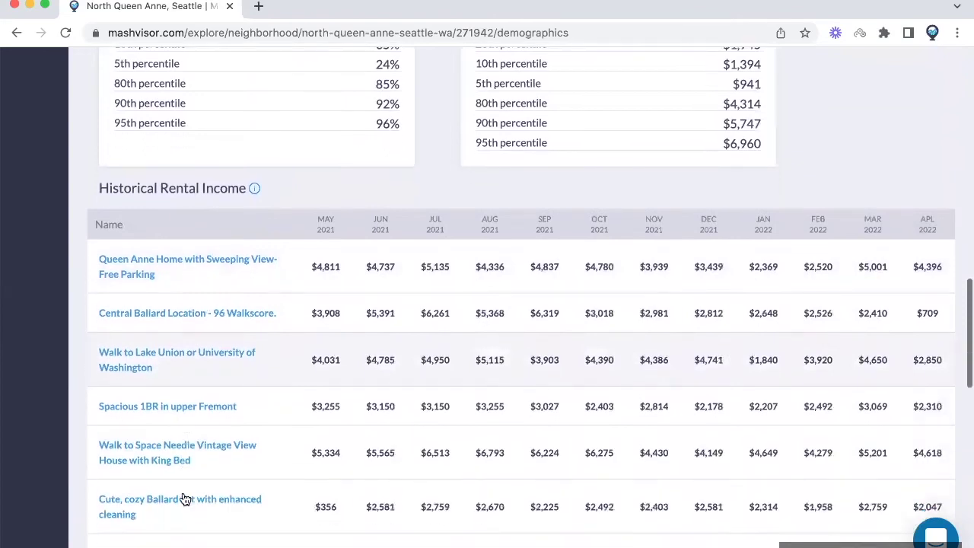